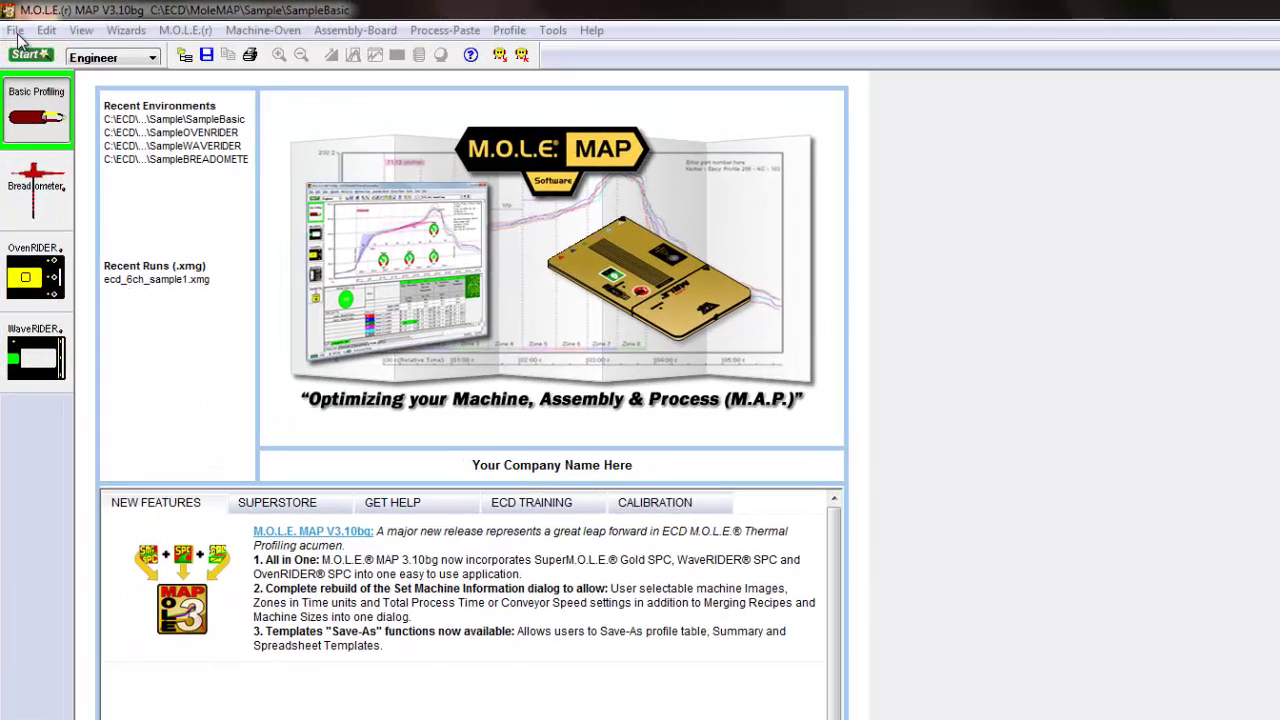
- Check the environments on the Preferences Misc tab, then show the Summary report for ecd_6ch_sample1.xmg
{"action": "left_click", "coordinate": [12, 22]}
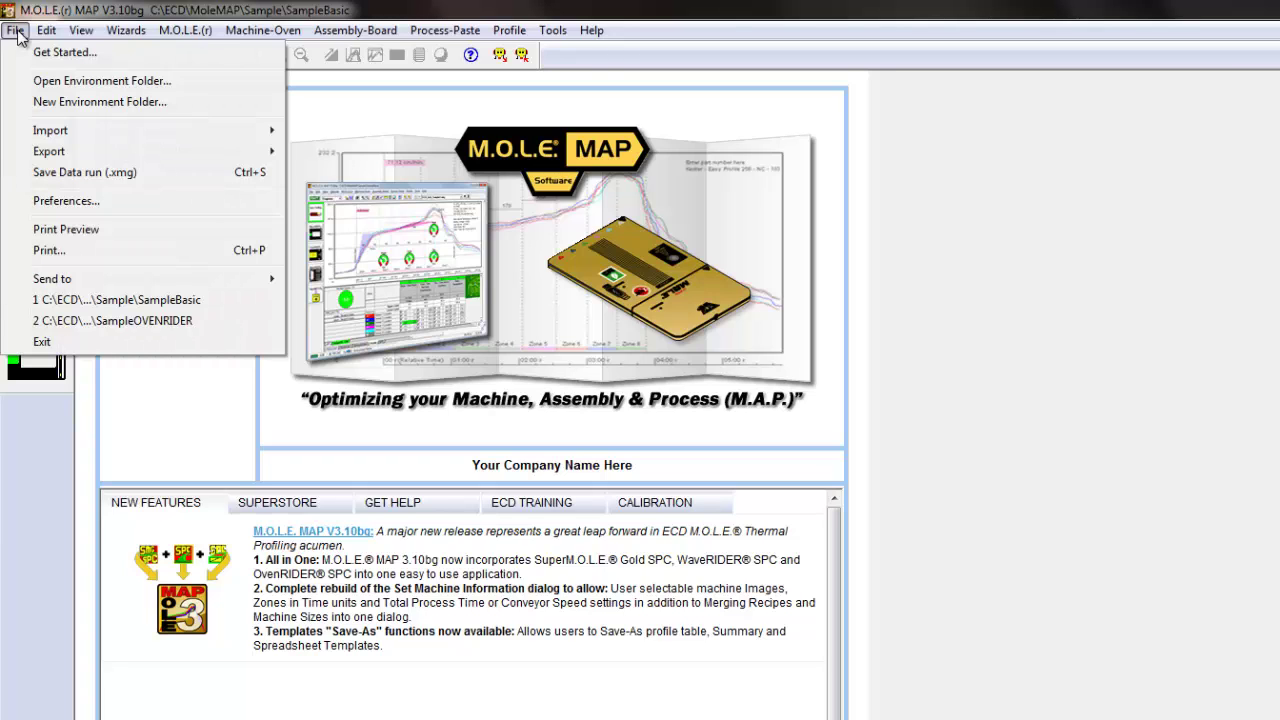
{"action": "left_click", "coordinate": [63, 200]}
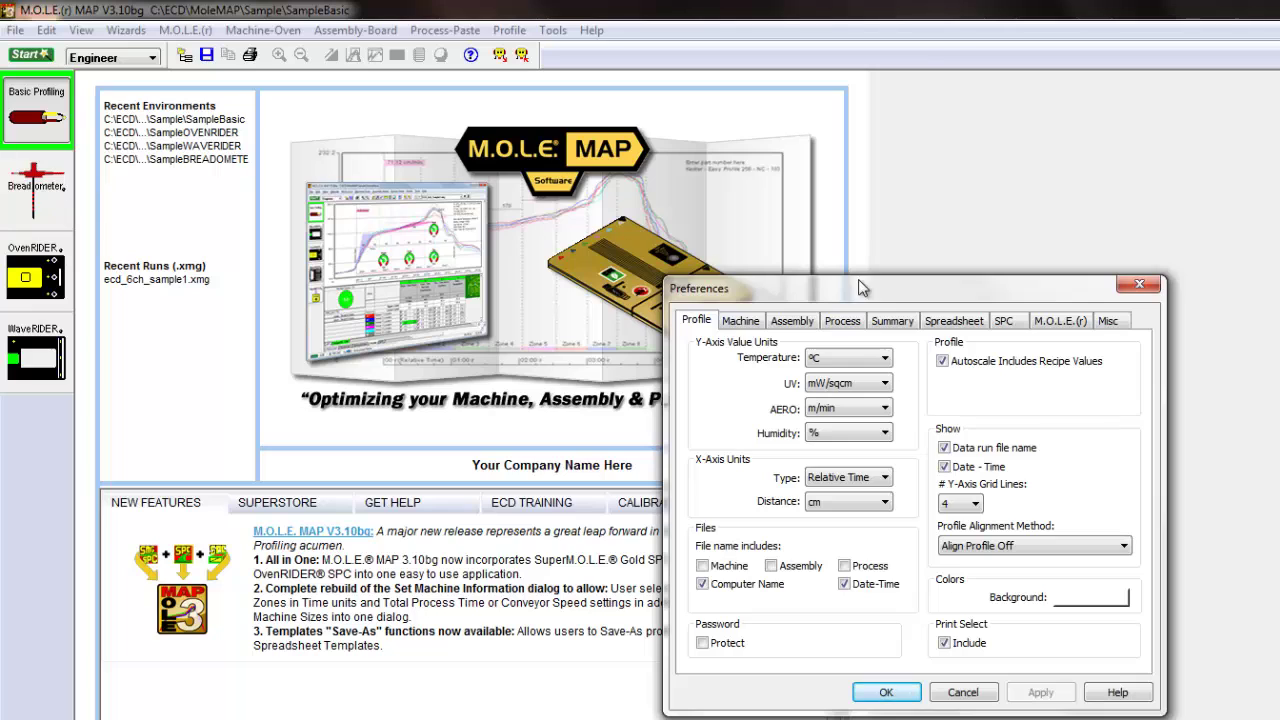
{"action": "left_click", "coordinate": [1108, 322]}
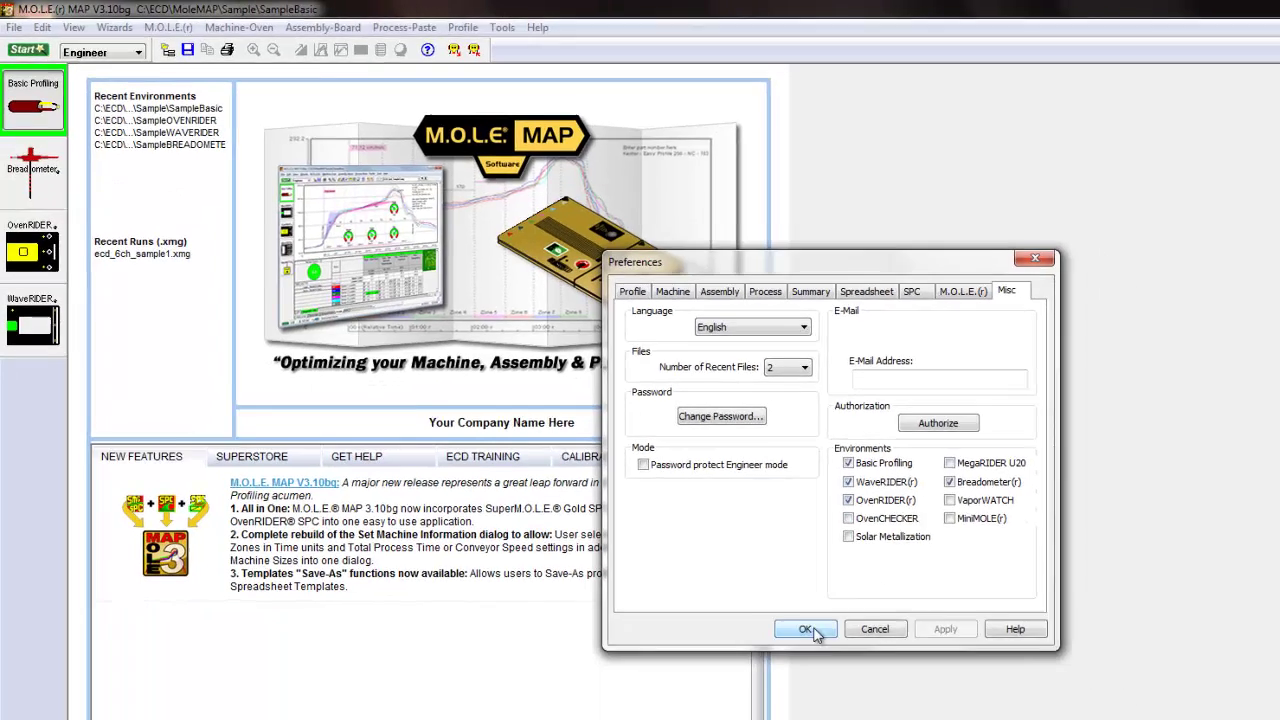
{"action": "left_click", "coordinate": [886, 692]}
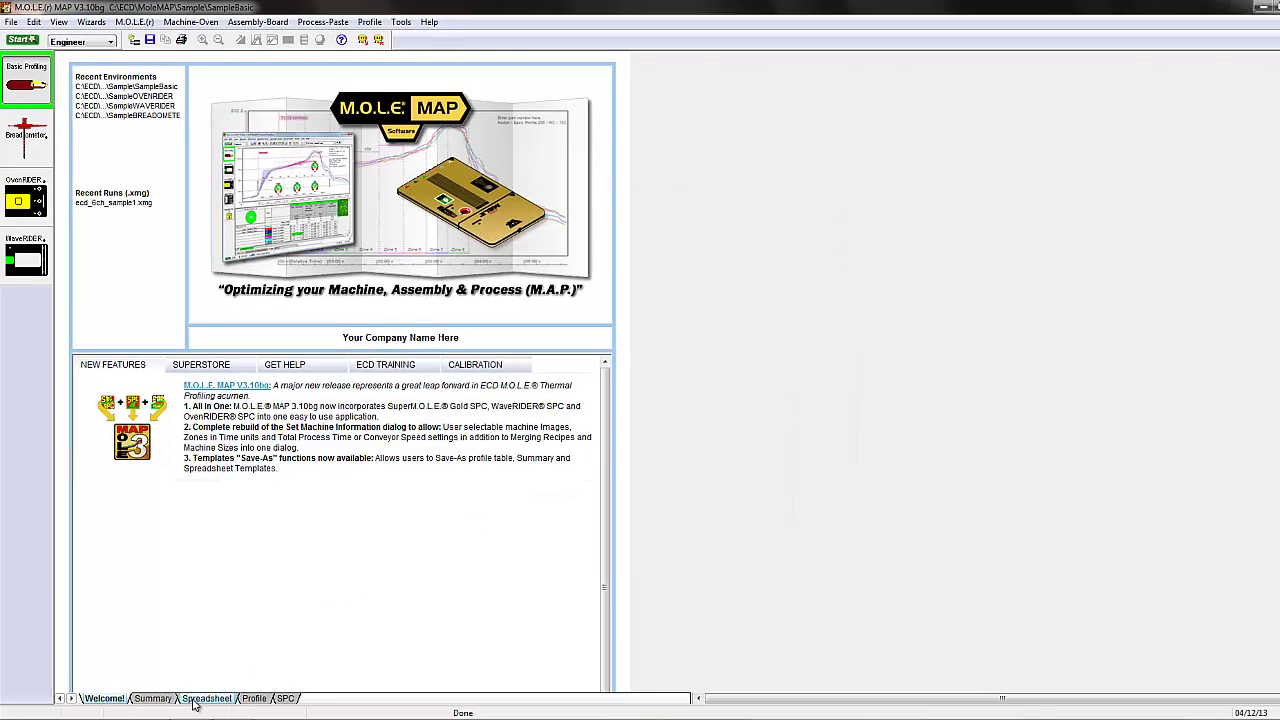
{"action": "left_click", "coordinate": [206, 698]}
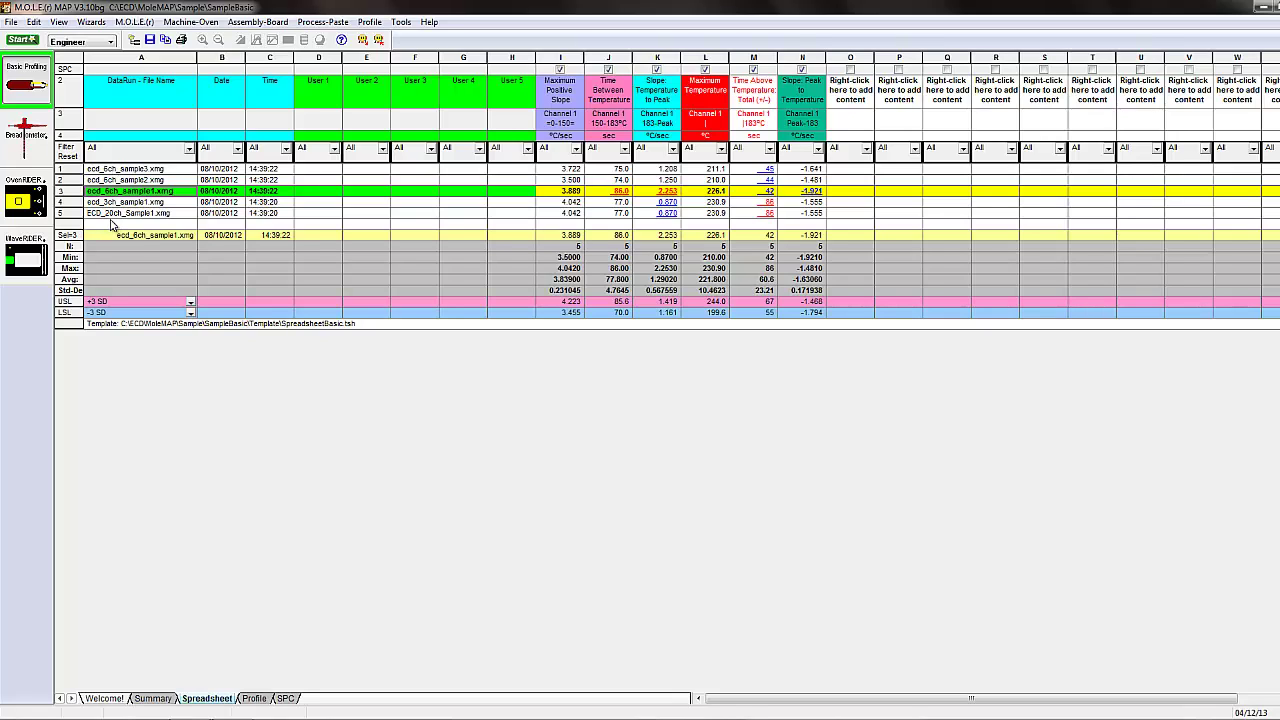
{"action": "left_click", "coordinate": [153, 698]}
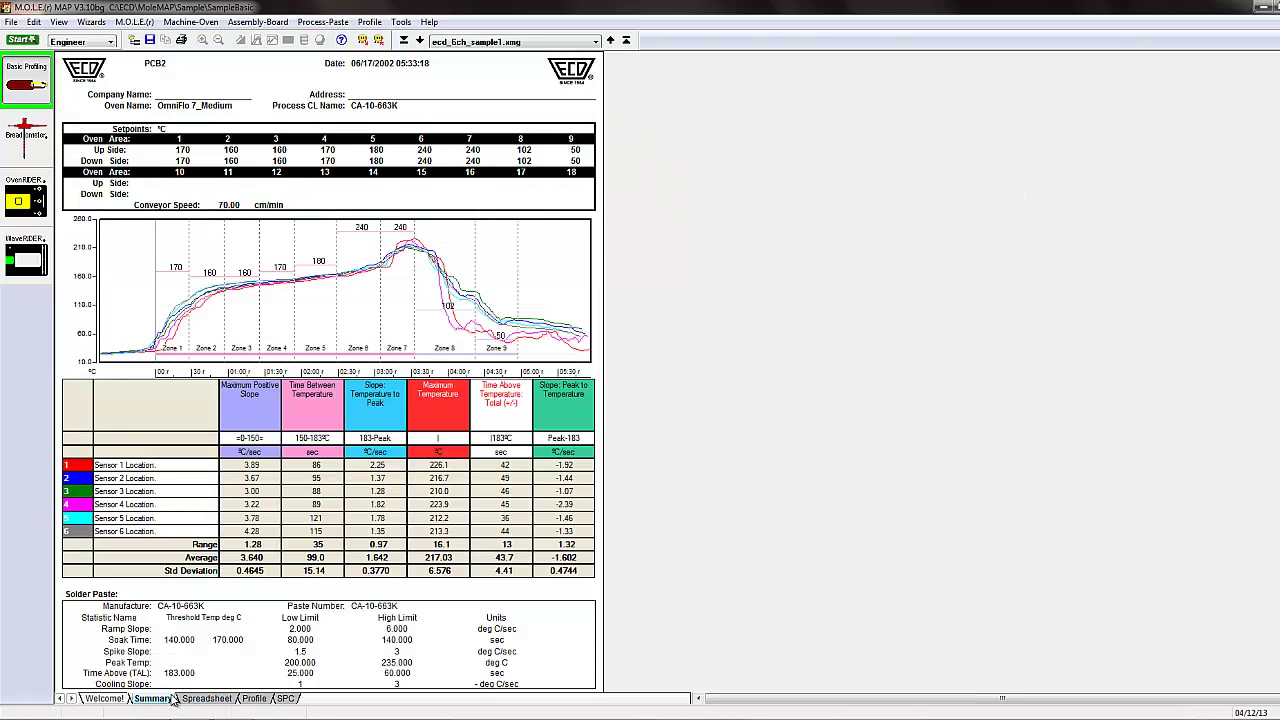
- Display the Profile chart of ecd_6ch_sample1.xmg with six sensor curves across nine zones
{"action": "left_click", "coordinate": [256, 698]}
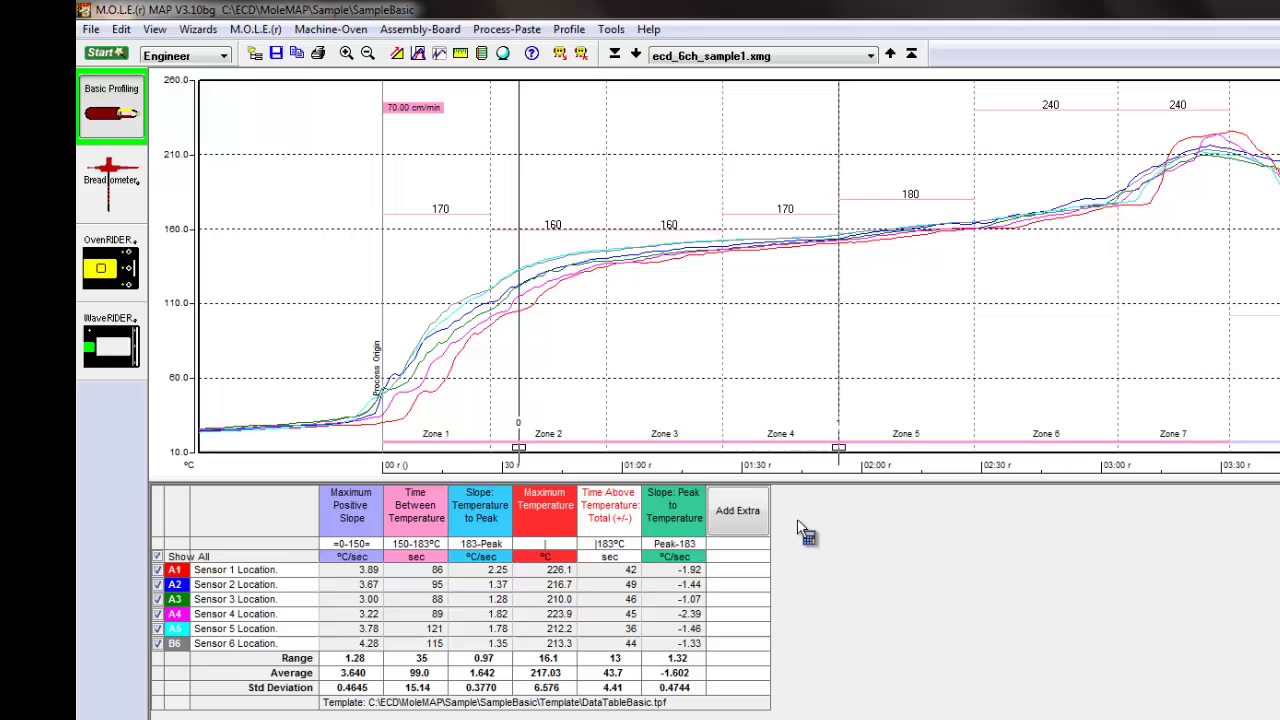
- Tick MiniMOLE(r) under Environments on the Preferences Misc tab and apply it
{"action": "left_click", "coordinate": [90, 29]}
{"action": "left_click", "coordinate": [140, 195]}
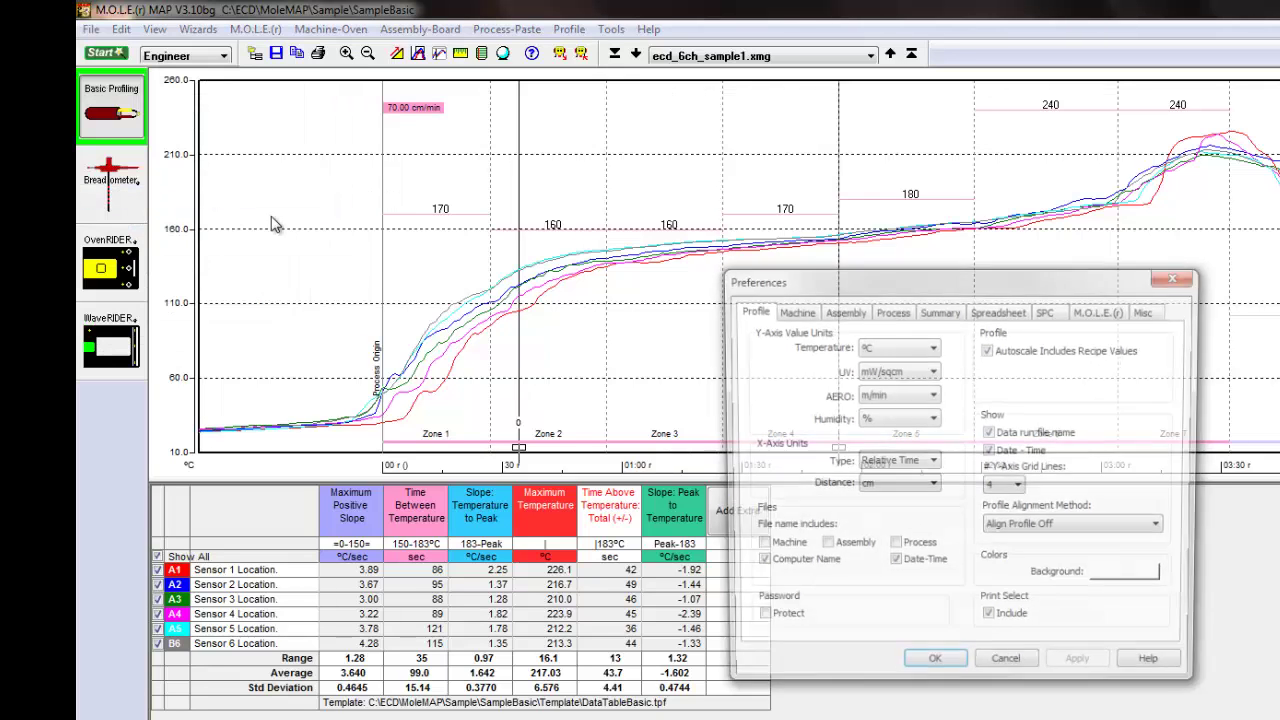
{"action": "left_click", "coordinate": [1148, 314]}
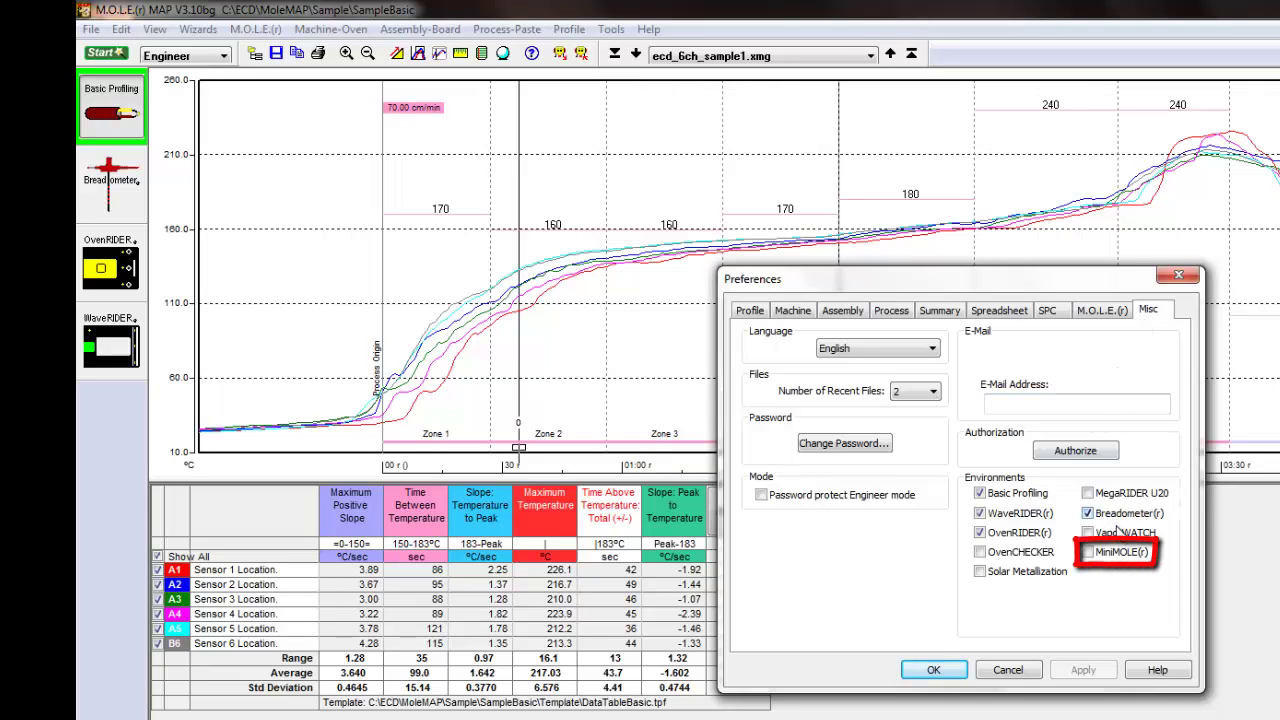
{"action": "left_click", "coordinate": [1089, 553]}
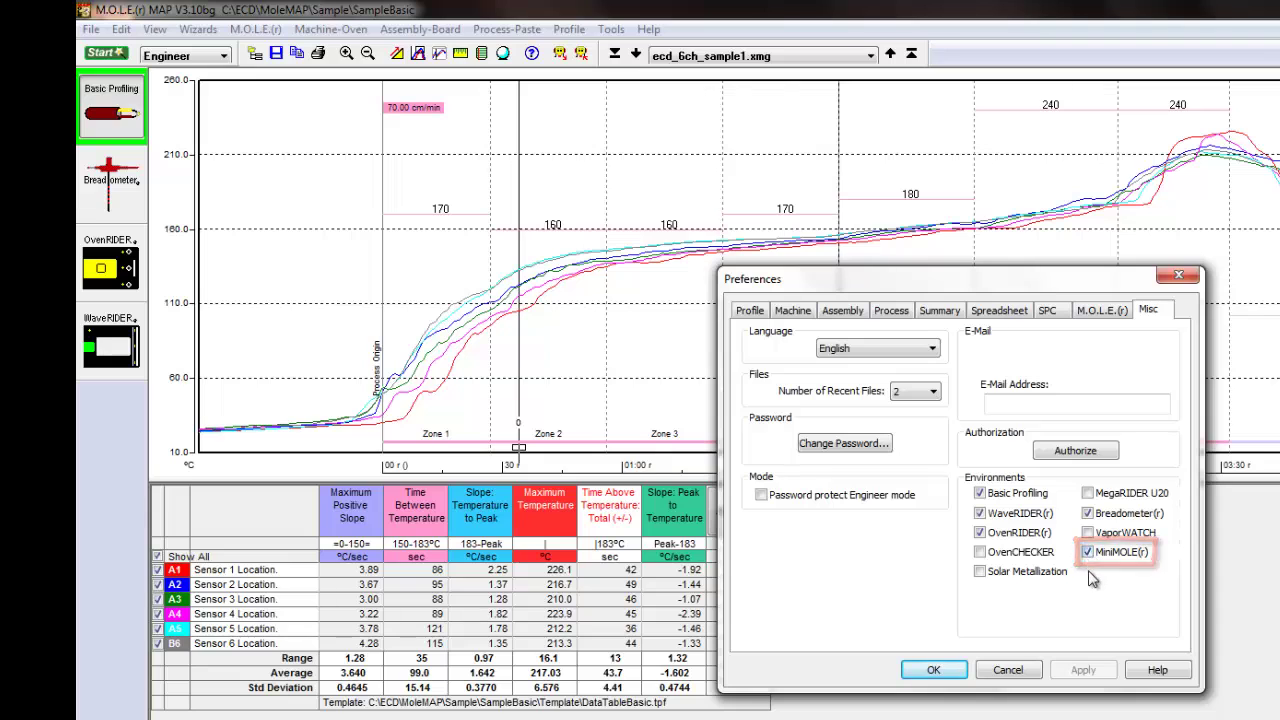
{"action": "left_click", "coordinate": [935, 671]}
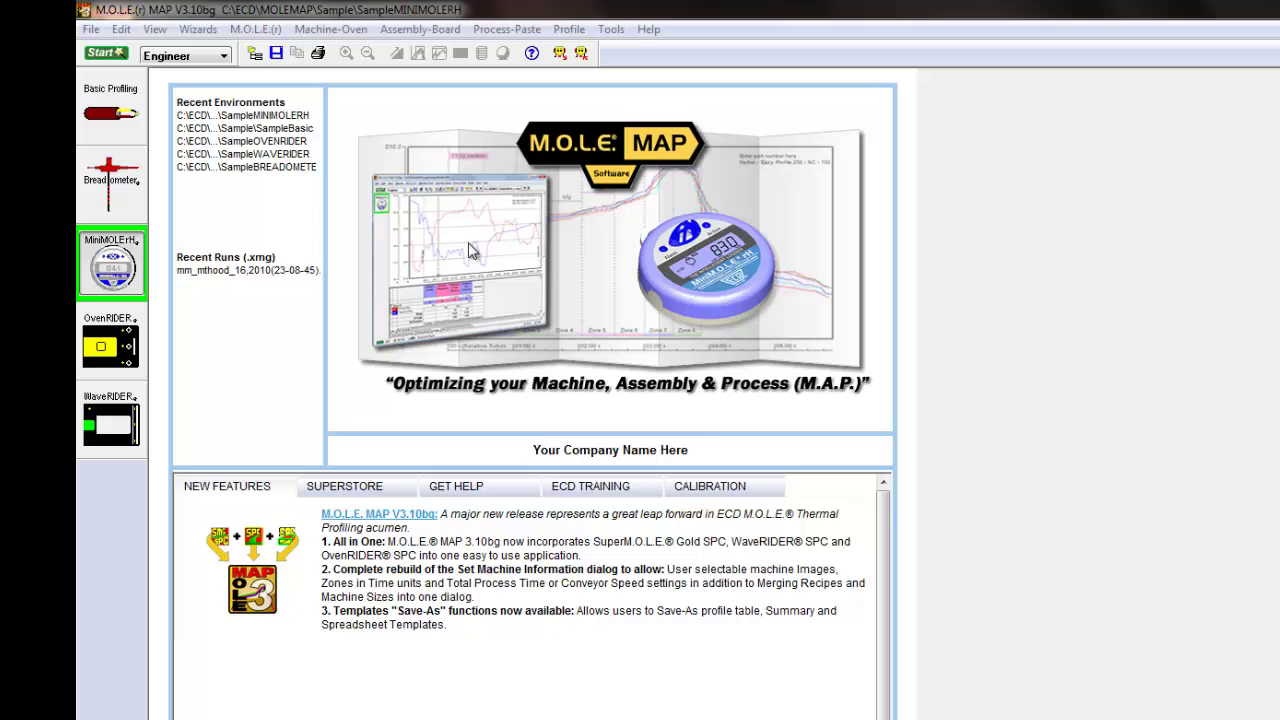
- Switch back to Basic Profiling with the SampleBasic folder and show the ecd_6ch_sample1.xmg Profile chart
{"action": "left_click", "coordinate": [96, 109]}
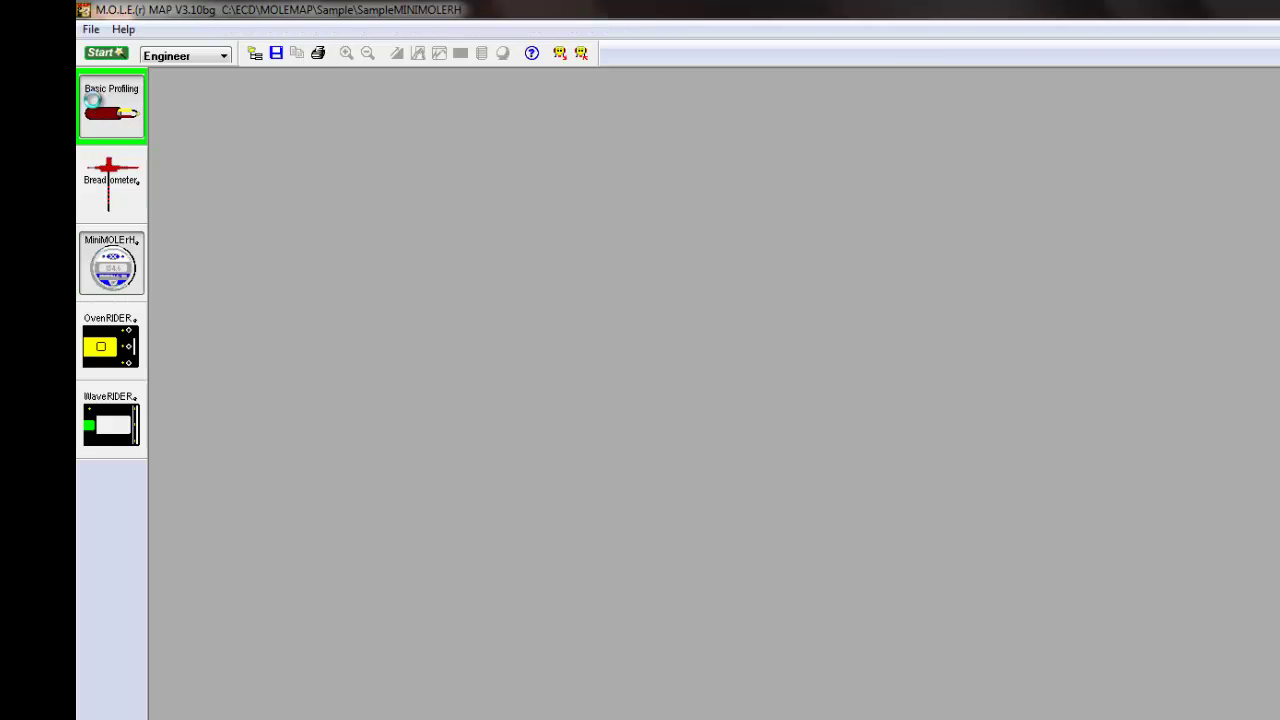
{"action": "left_click", "coordinate": [508, 278]}
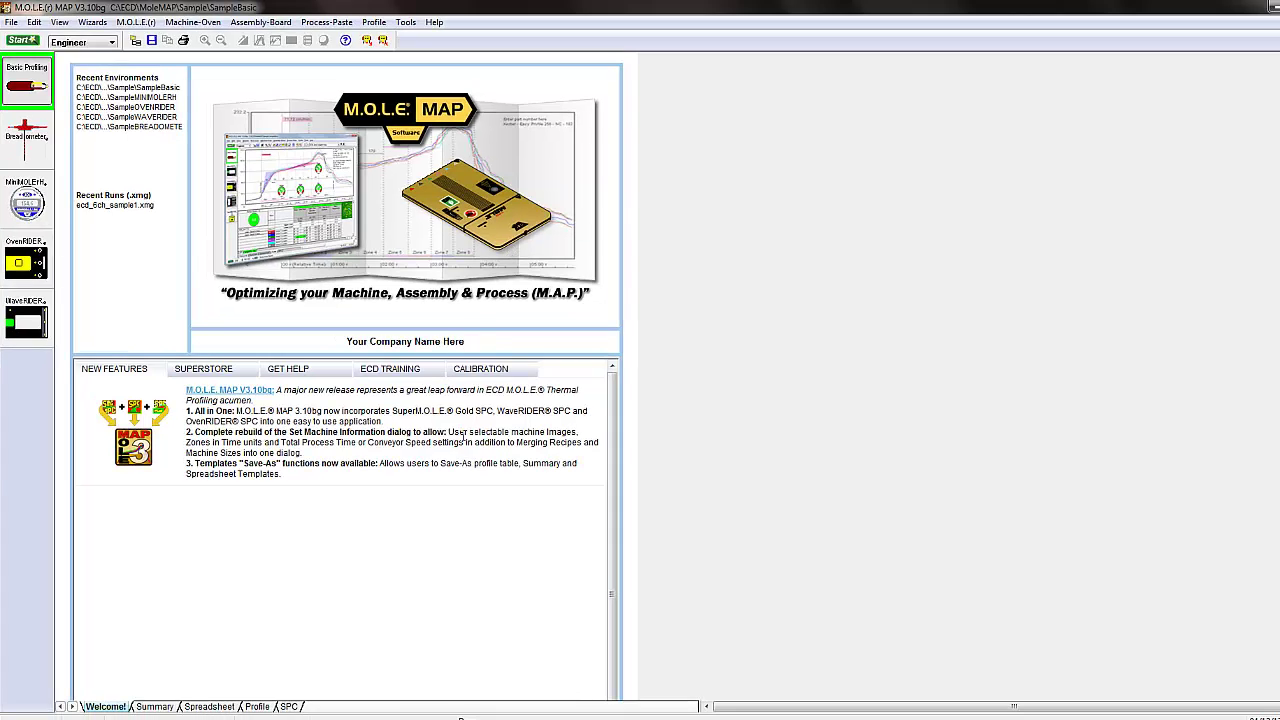
{"action": "left_click", "coordinate": [257, 706]}
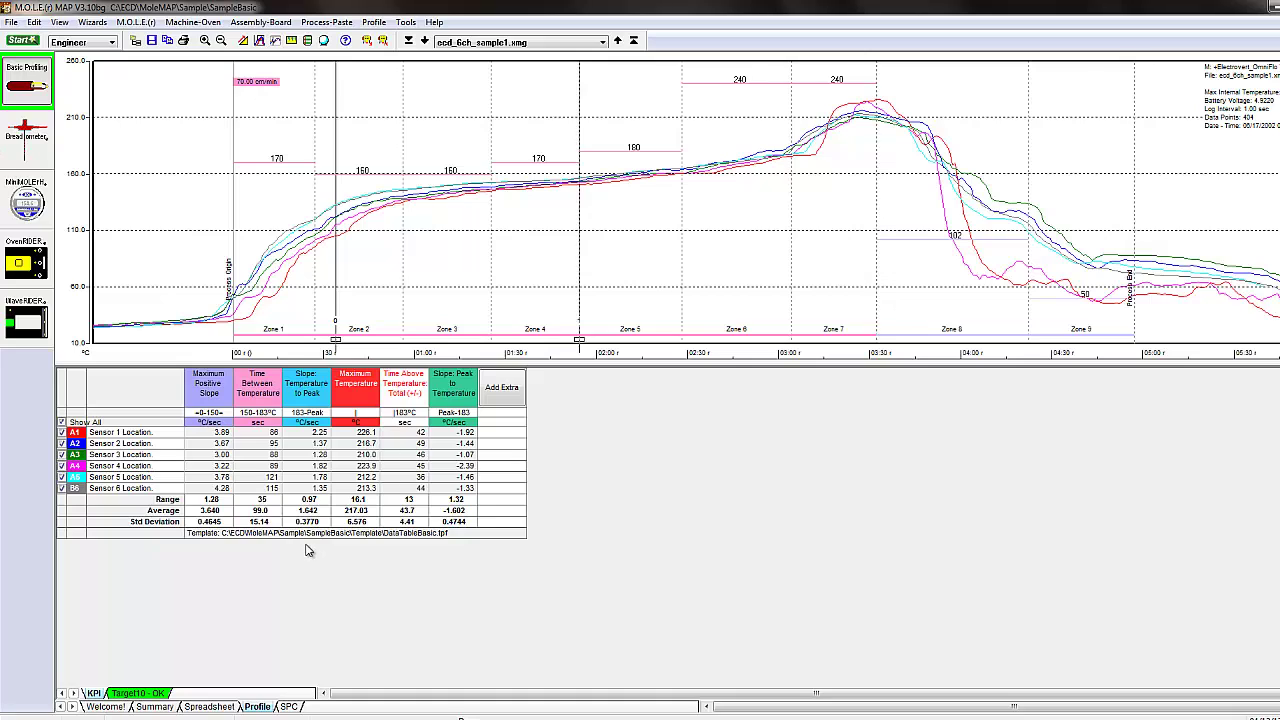
- Show the Target10 scoring table and gauges, rating the sample profile 5.0 of 10
{"action": "left_click", "coordinate": [143, 697]}
{"action": "left_click", "coordinate": [137, 695]}
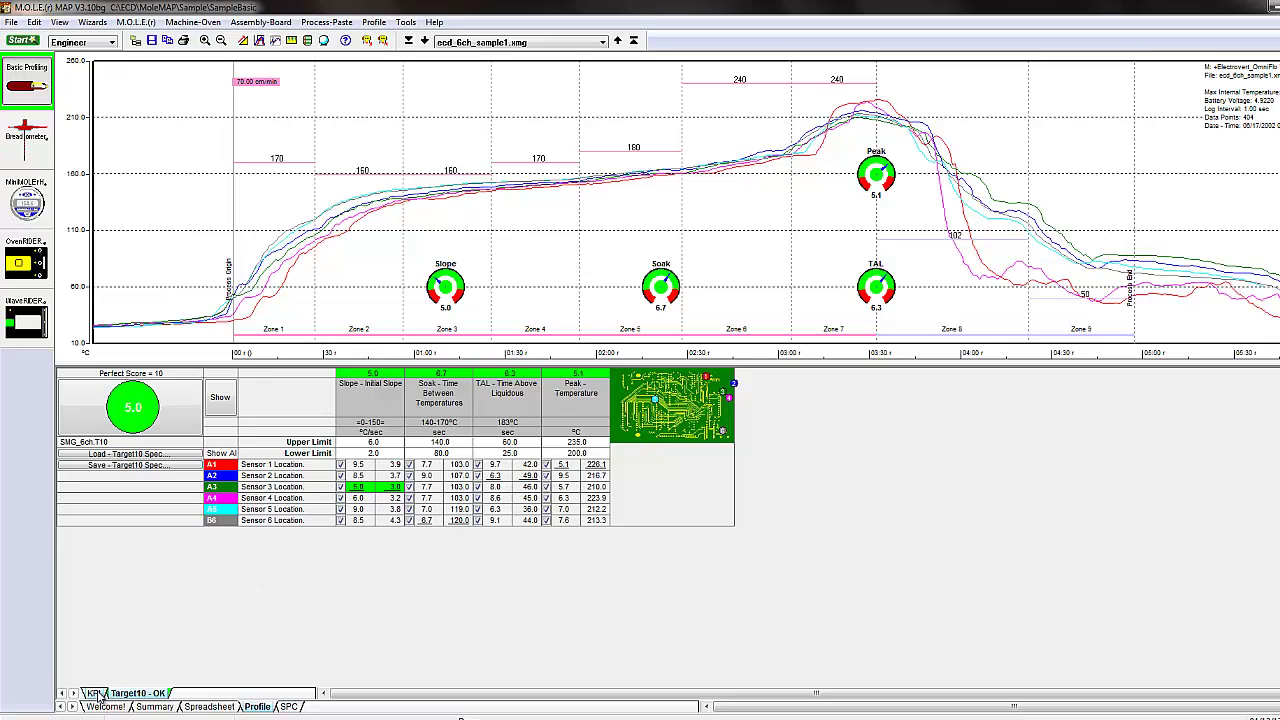
- Show the KPI table: 3.640 °C/s max slope, 217.03 °C peak, 43.7 s above 183 °C
{"action": "left_click", "coordinate": [96, 693]}
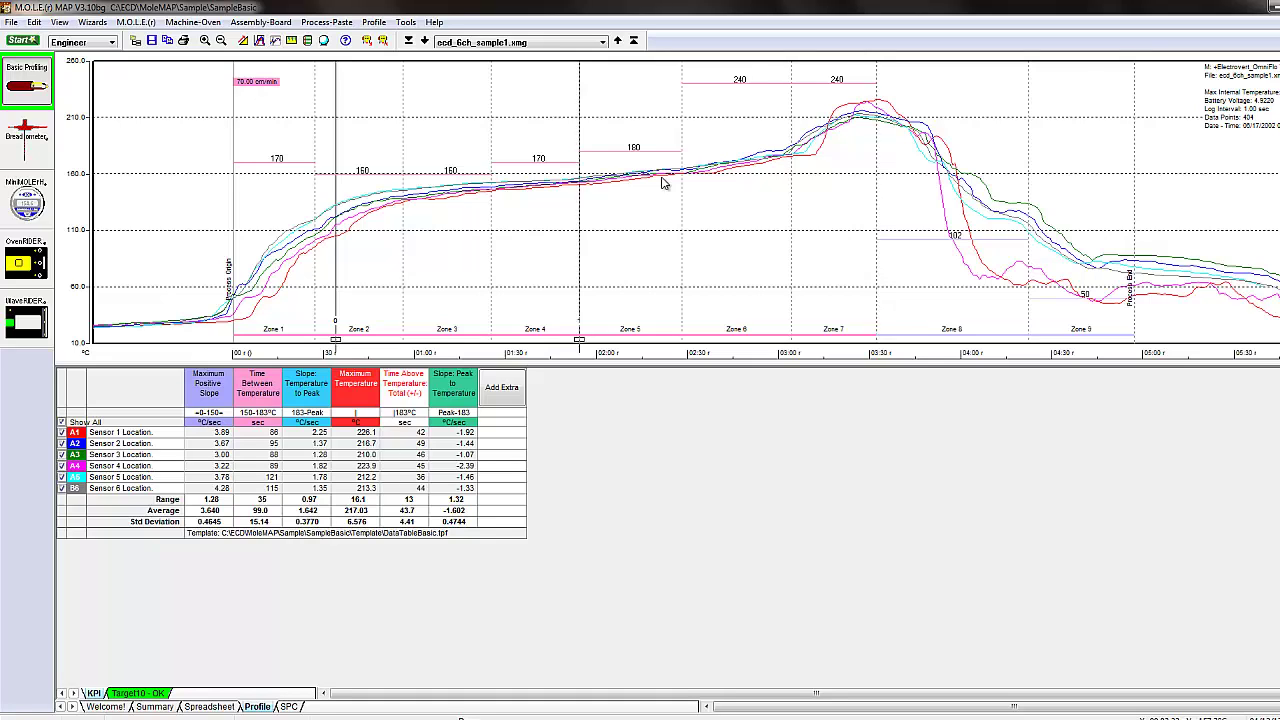
- Load the OvenRIDER sample folder and display the ovenrider_test_08.xmg profile graph
{"action": "left_click", "coordinate": [30, 262]}
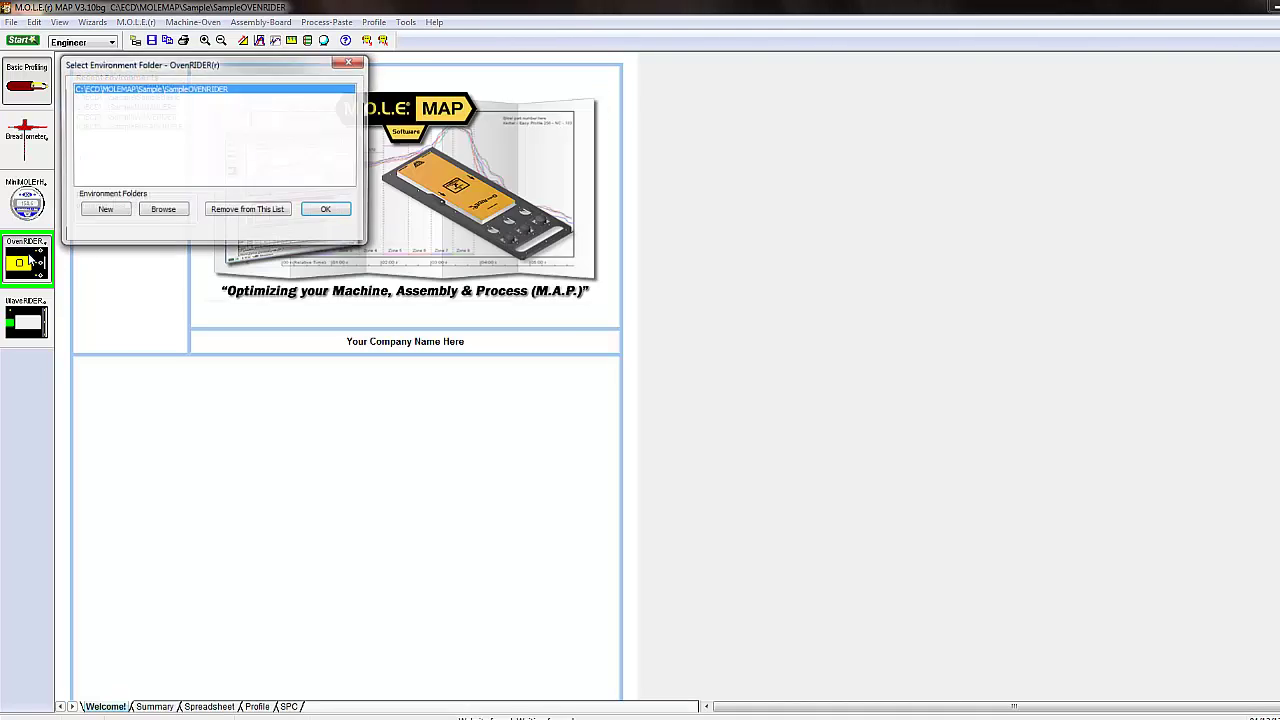
{"action": "left_click", "coordinate": [328, 210]}
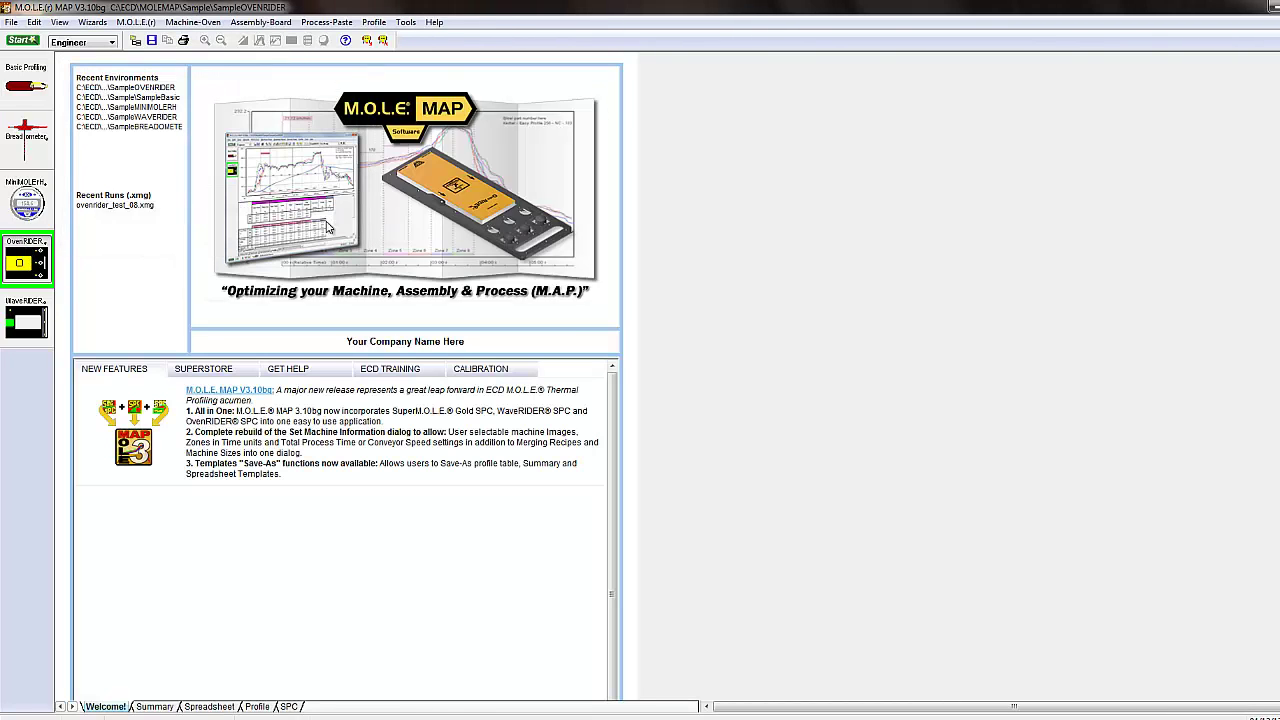
{"action": "left_click", "coordinate": [257, 707]}
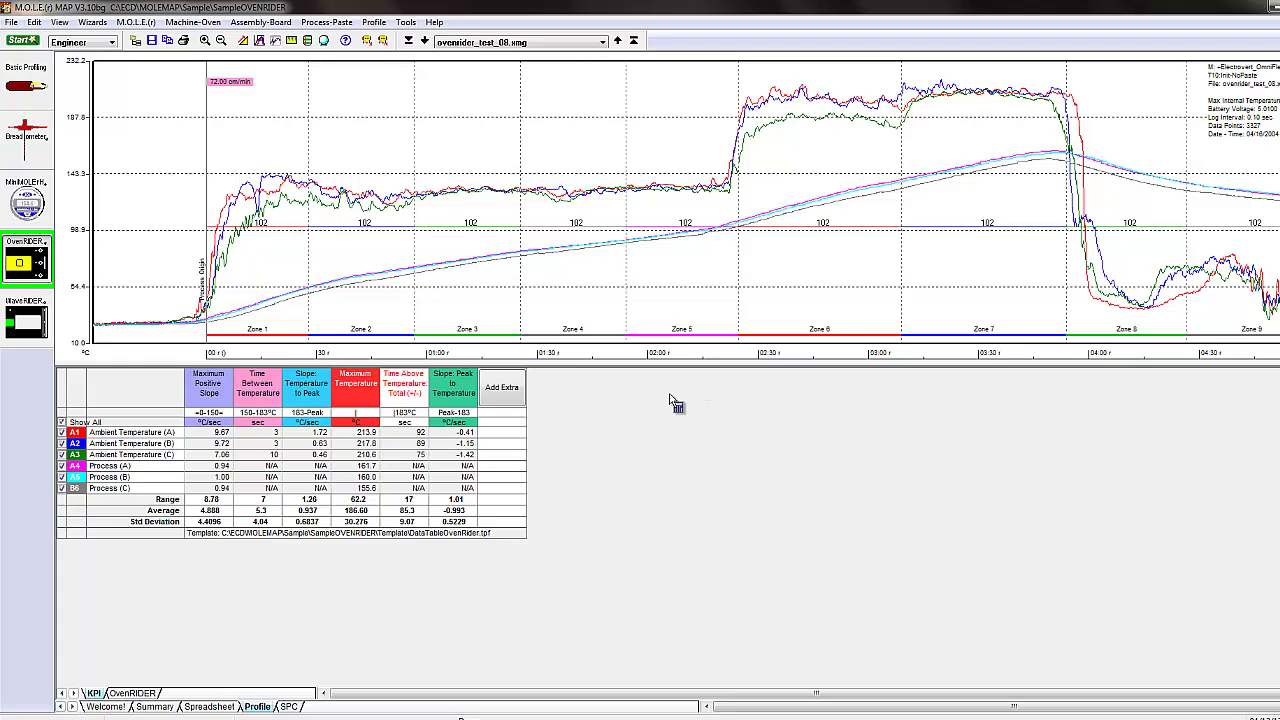
- Show the OvenRIDER sheet with the oven ambient and process table
{"action": "left_click", "coordinate": [133, 694]}
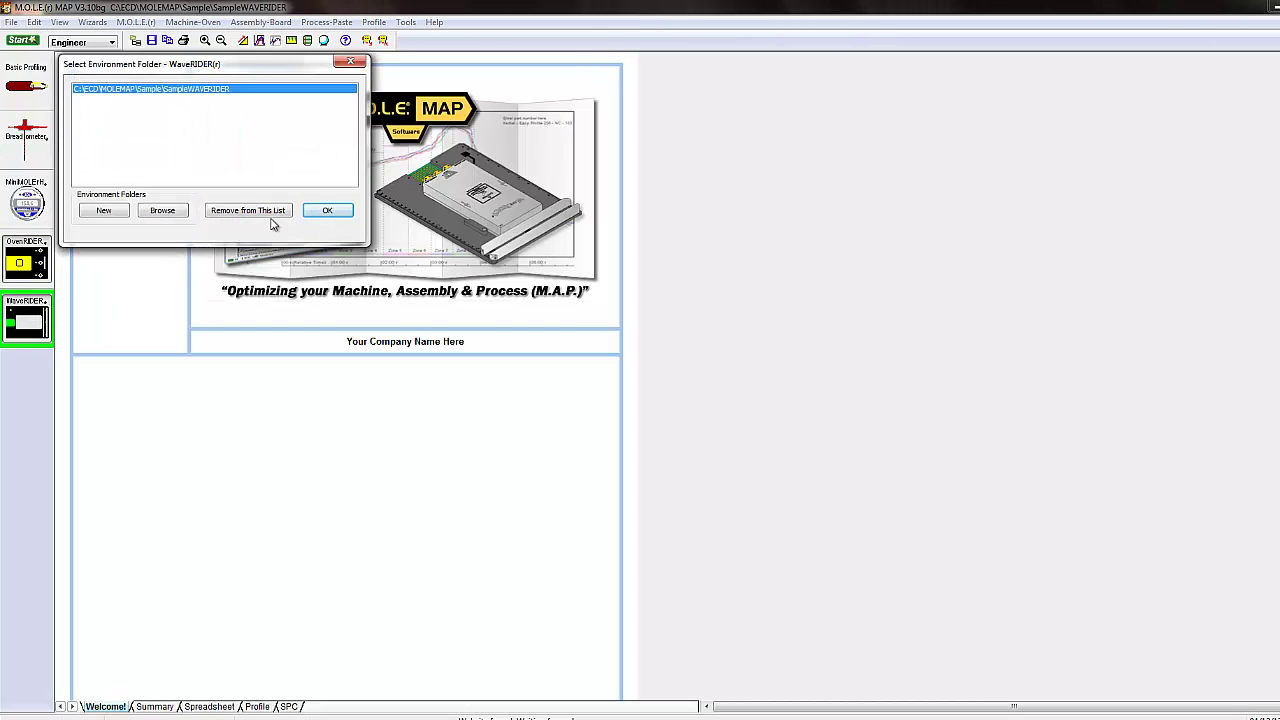
- Confirm the SampleWAVERIDER folder and display the wavrider_test_08.xmg profile with wave statistics
{"action": "left_click", "coordinate": [327, 210]}
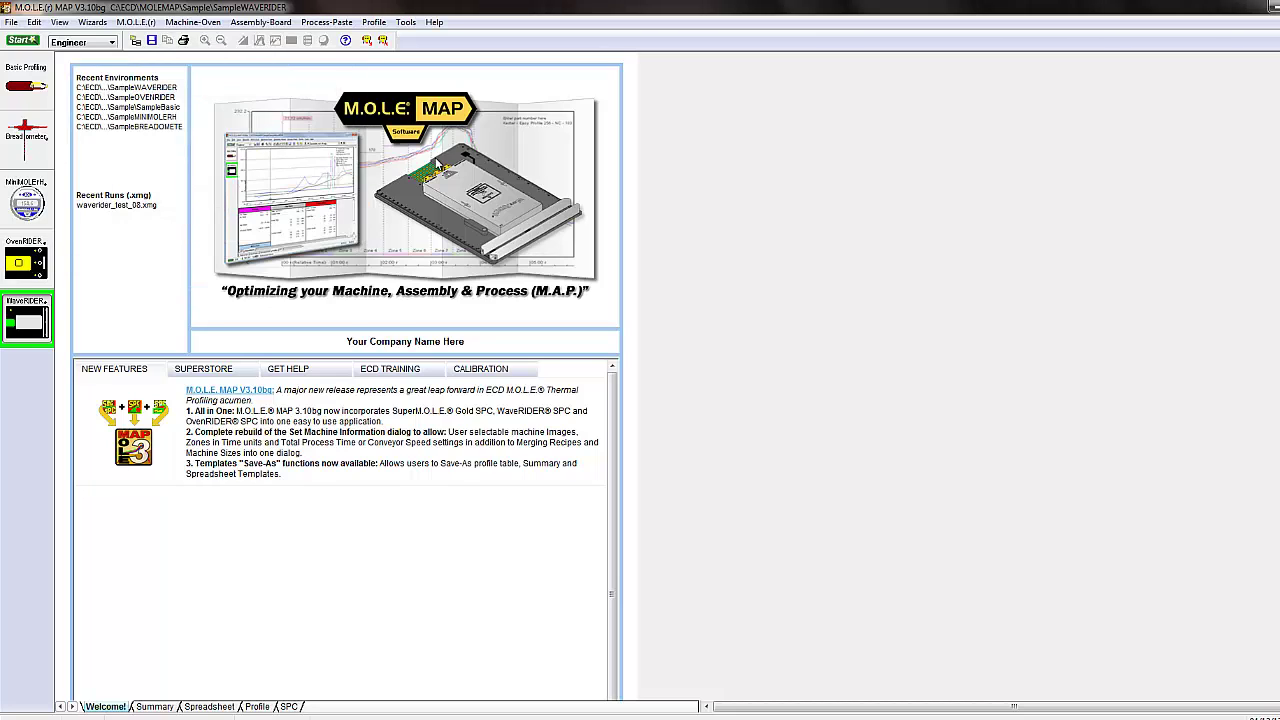
{"action": "left_click", "coordinate": [257, 706]}
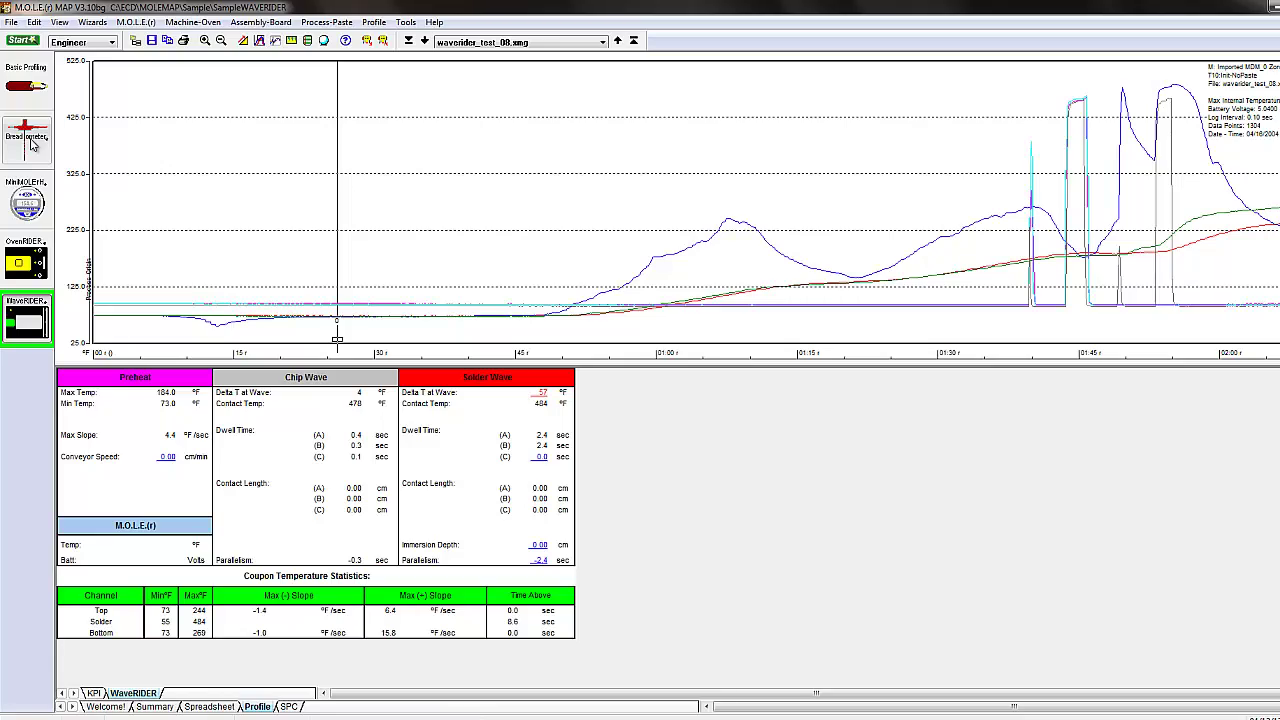
- Switch to Breadometer, confirming the SampleBREADOMETER folder to load its Welcome page
{"action": "left_click", "coordinate": [31, 142]}
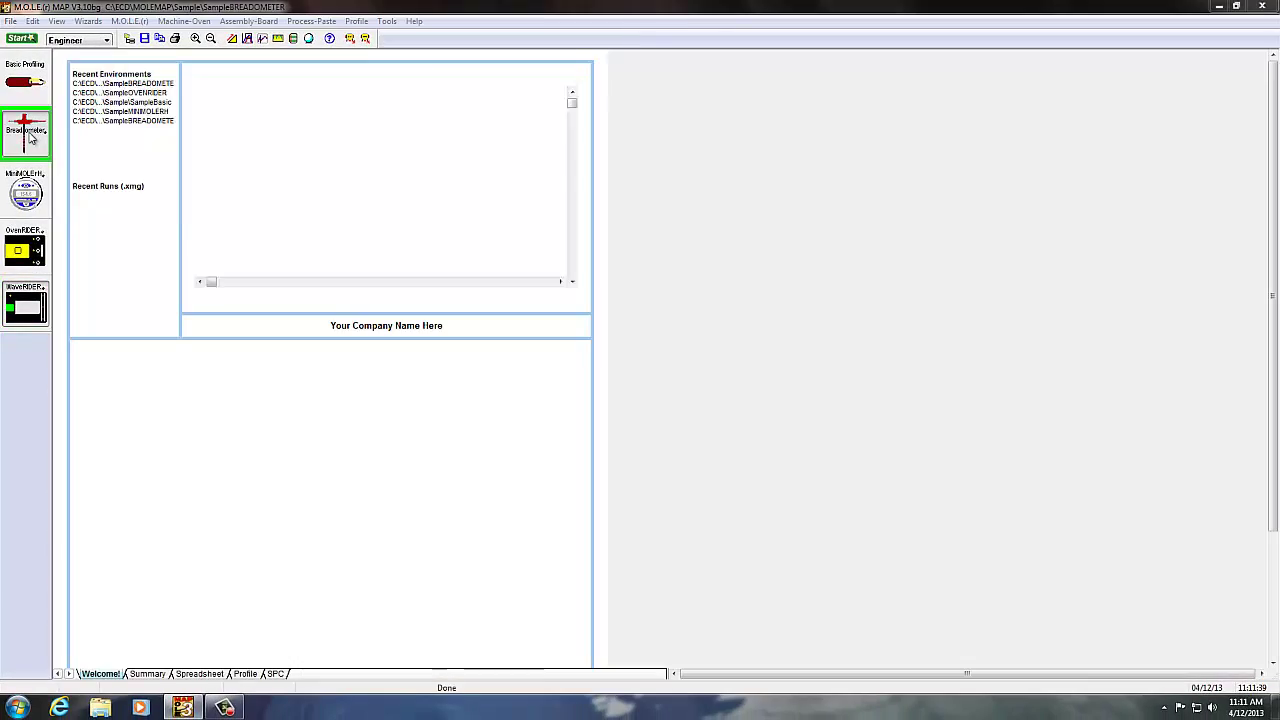
{"action": "left_click", "coordinate": [307, 201]}
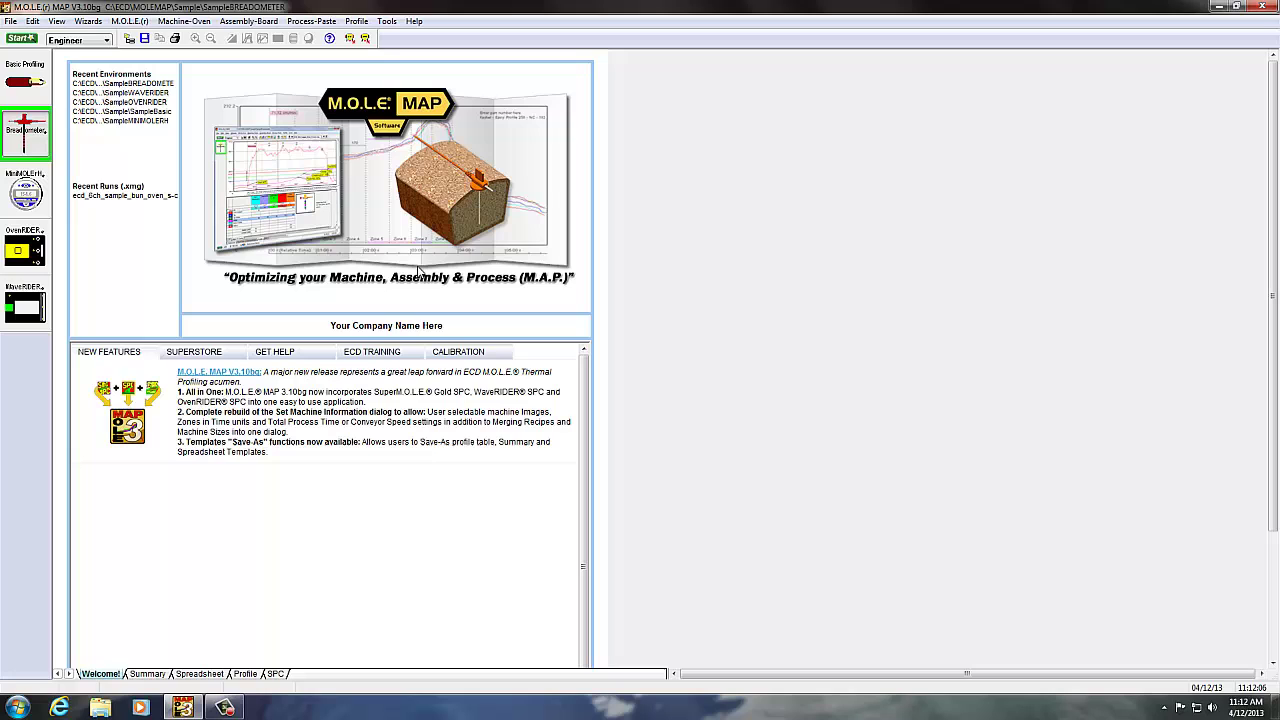
- Show the bun oven Bake S-Curve profile: yeast kill 60%, gelatinization 68%, arrival 79%, end 206°F
{"action": "left_click", "coordinate": [247, 674]}
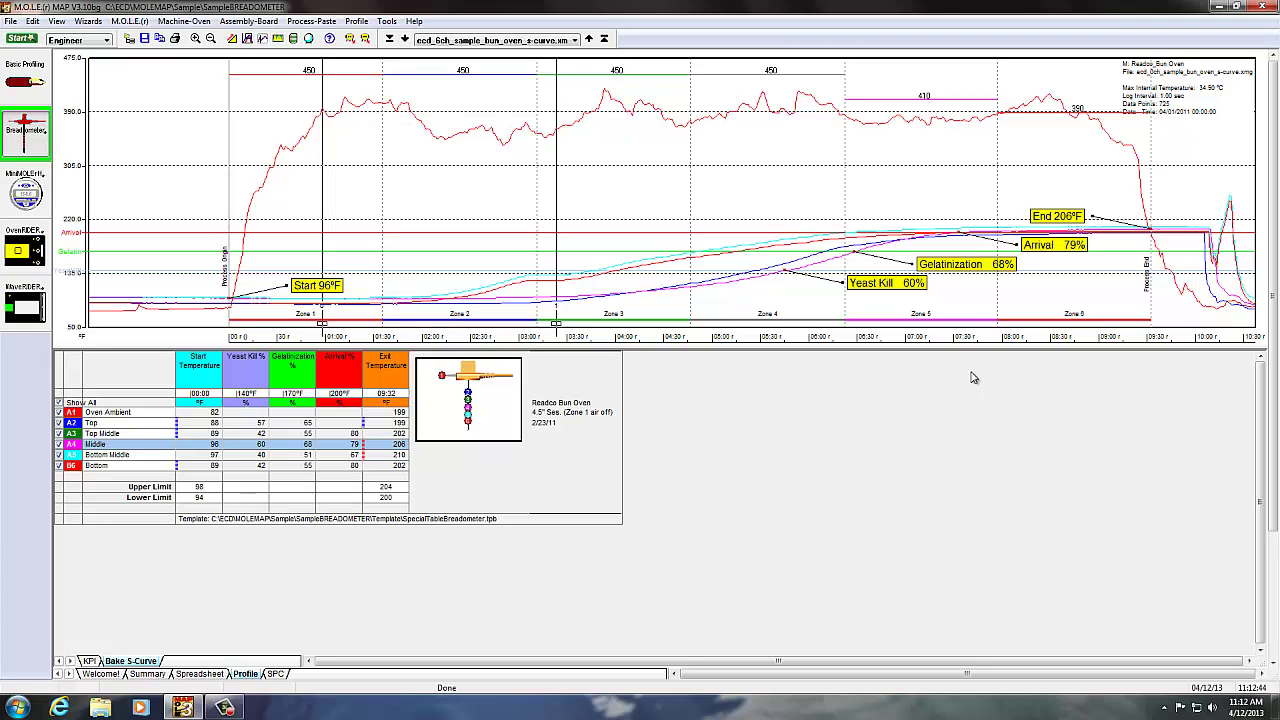
{"action": "left_click", "coordinate": [11, 21]}
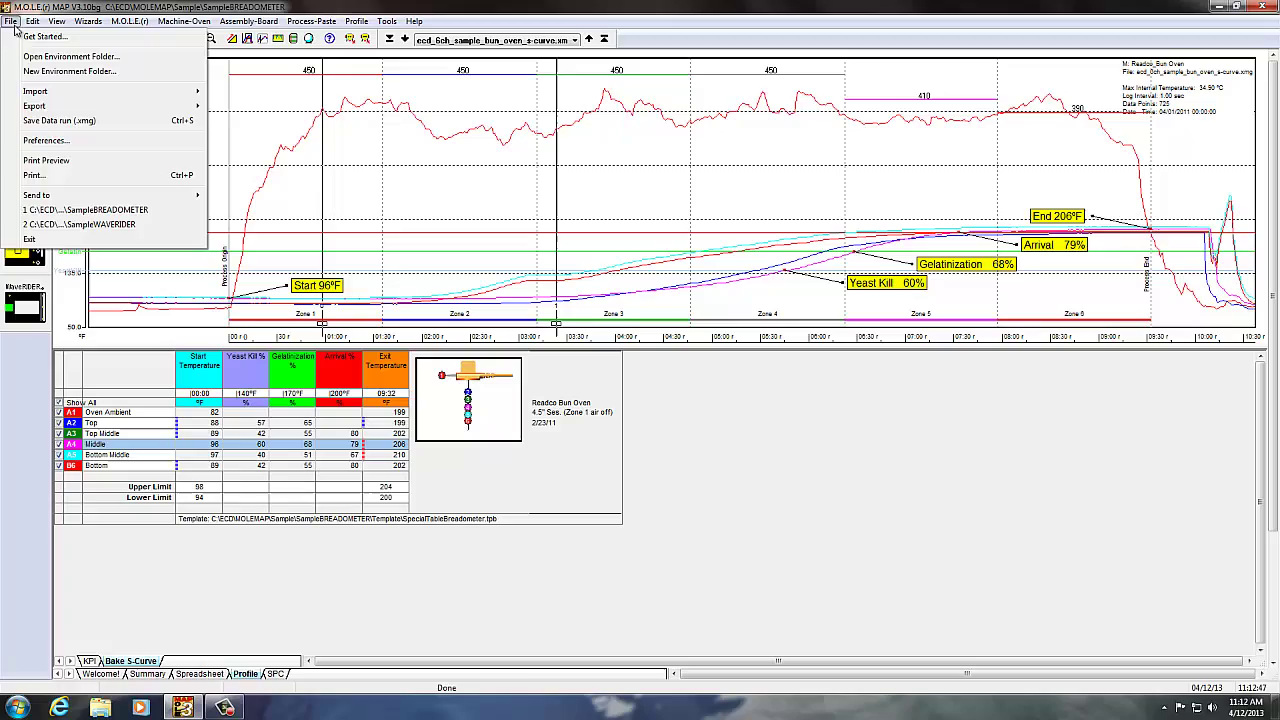
{"action": "left_click", "coordinate": [45, 143]}
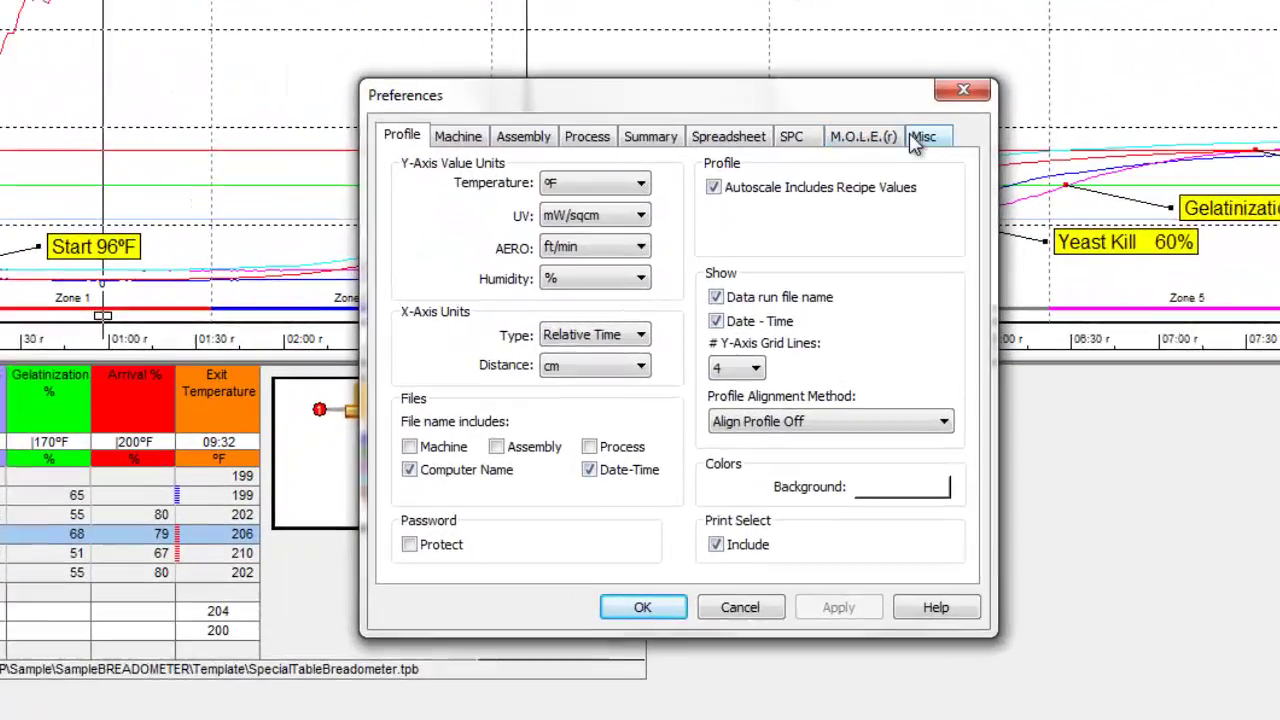
{"action": "left_click", "coordinate": [918, 139]}
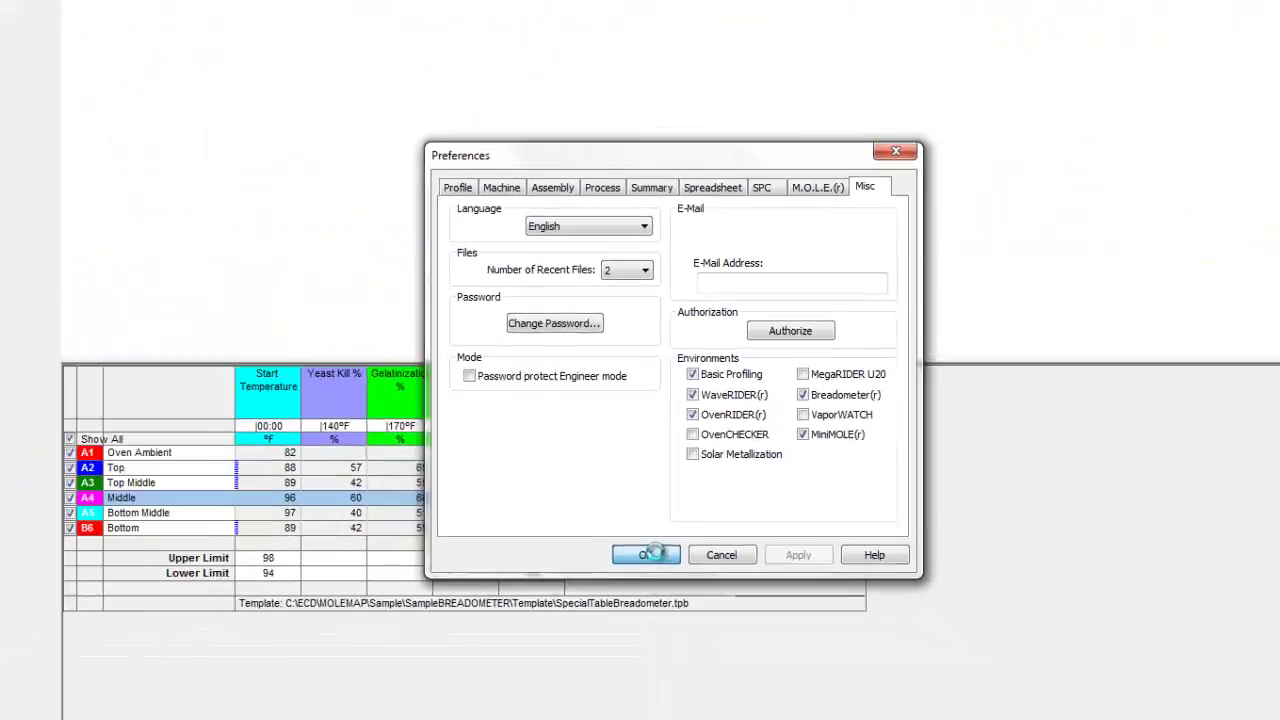
{"action": "left_click", "coordinate": [648, 632]}
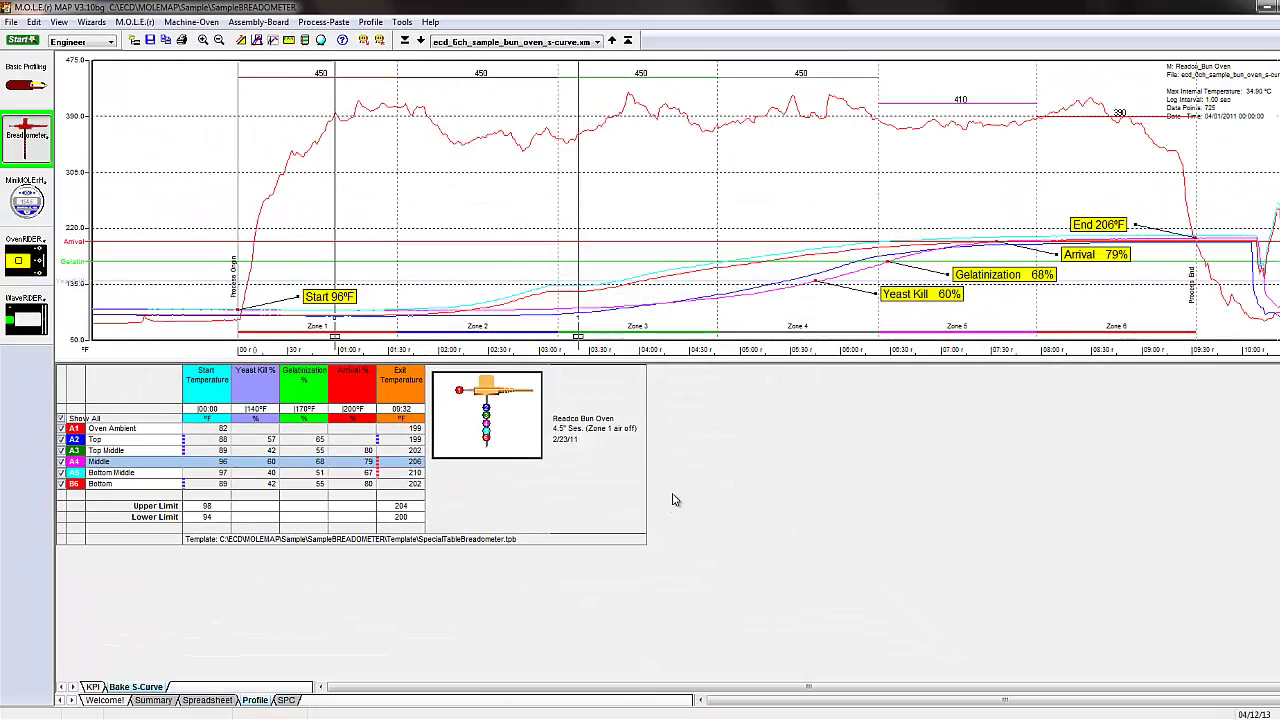